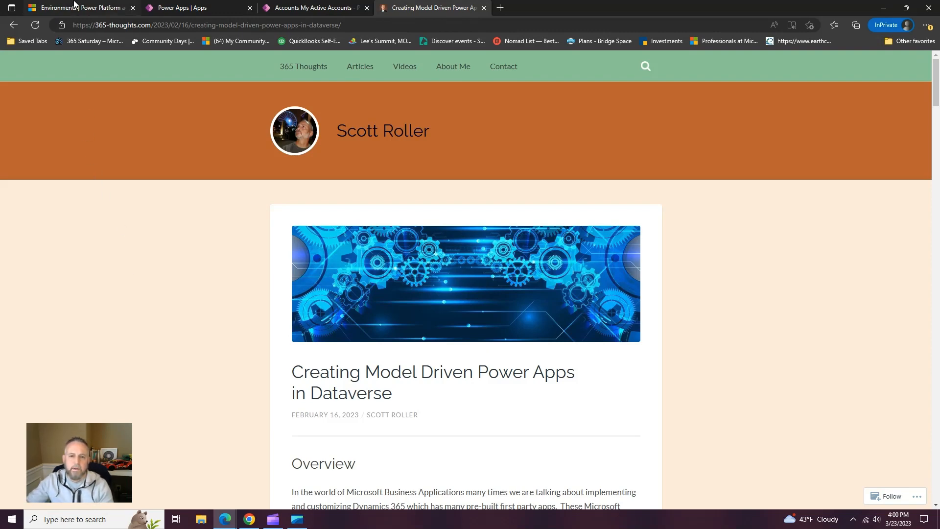
Draft a new Sandbox environment named Test with a database in the Power Platform admin center, and cancel it.
left_click(76, 7)
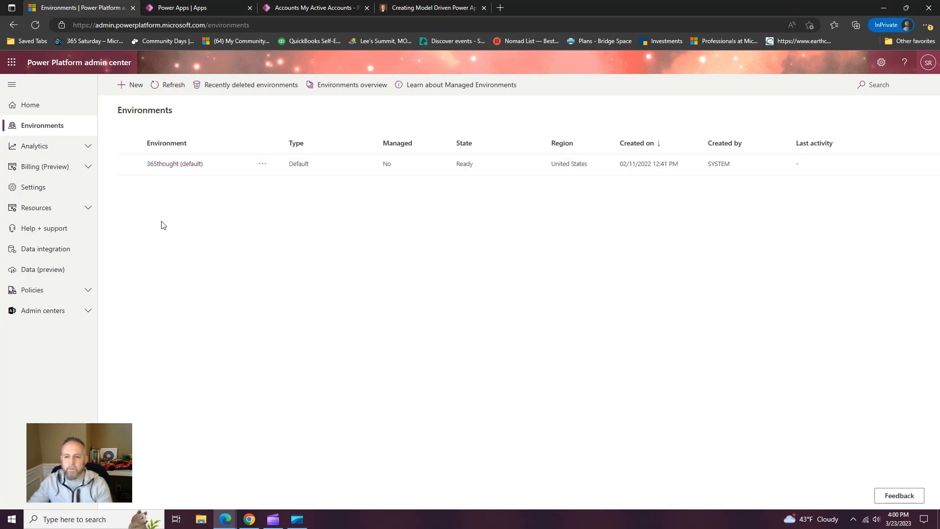
left_click(129, 88)
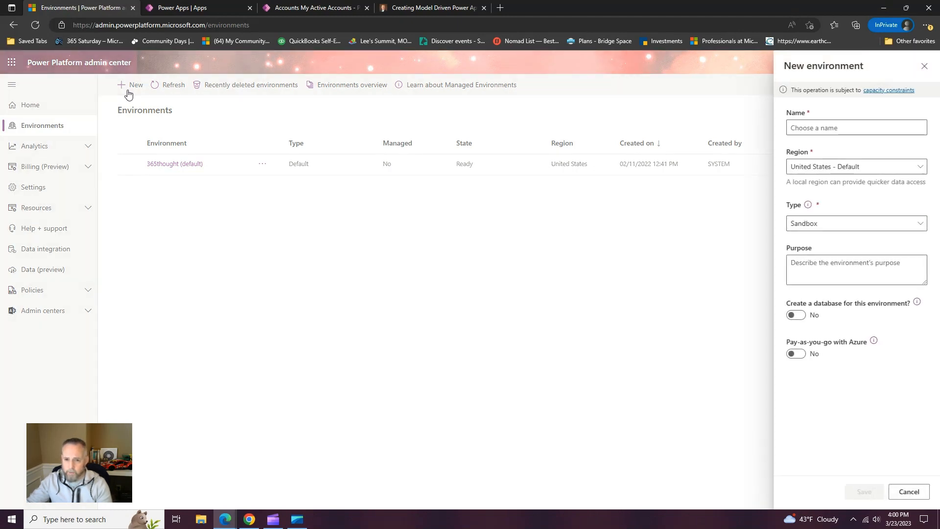
left_click(809, 127)
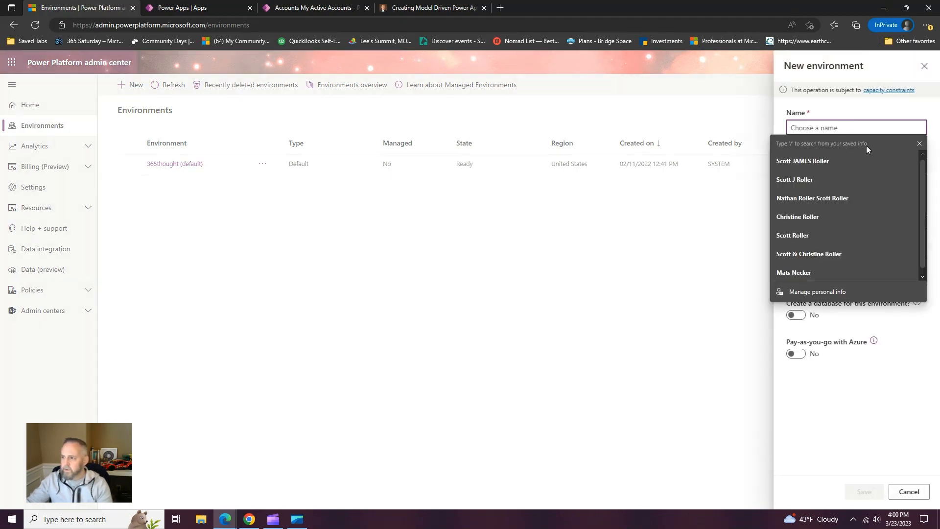
key("Escape")
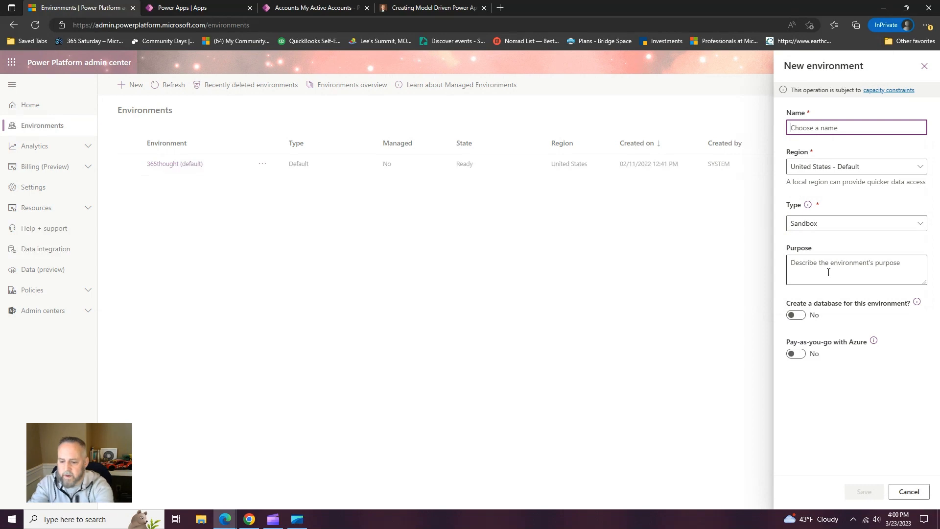
type("Test")
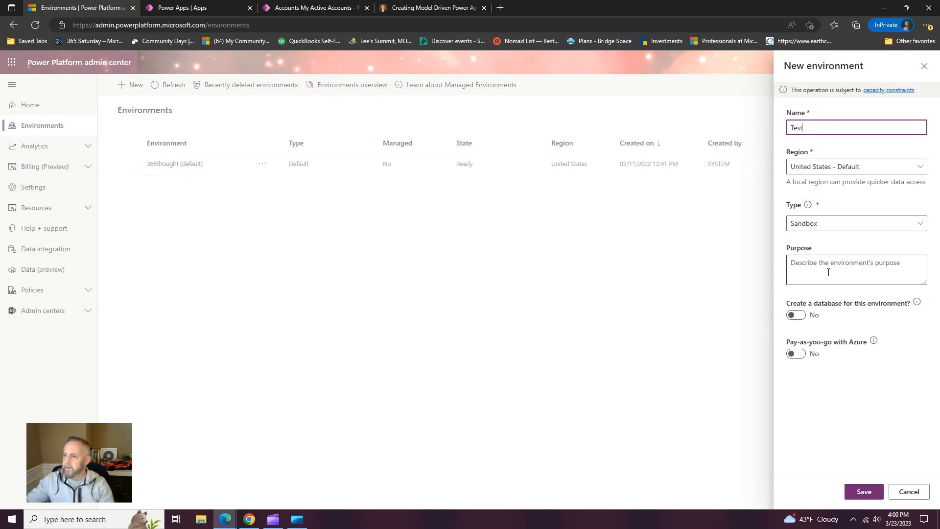
left_click(829, 224)
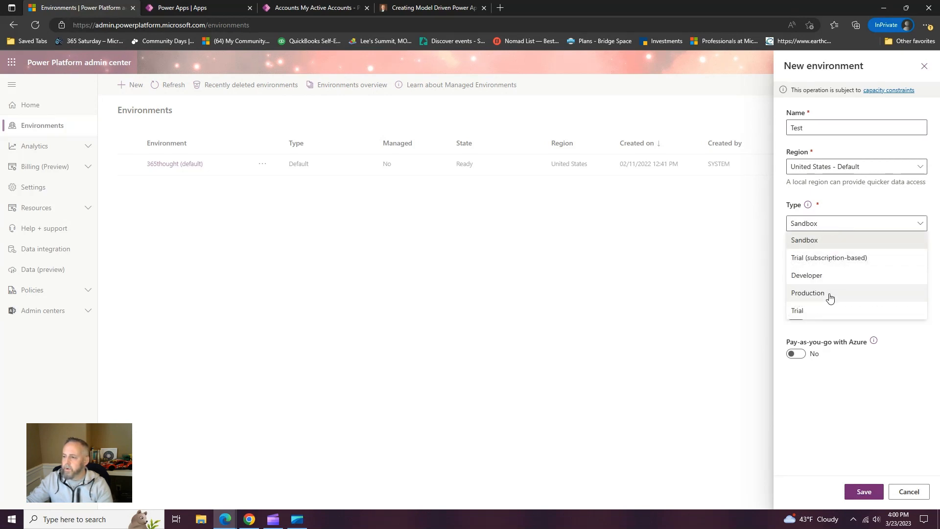
left_click(740, 325)
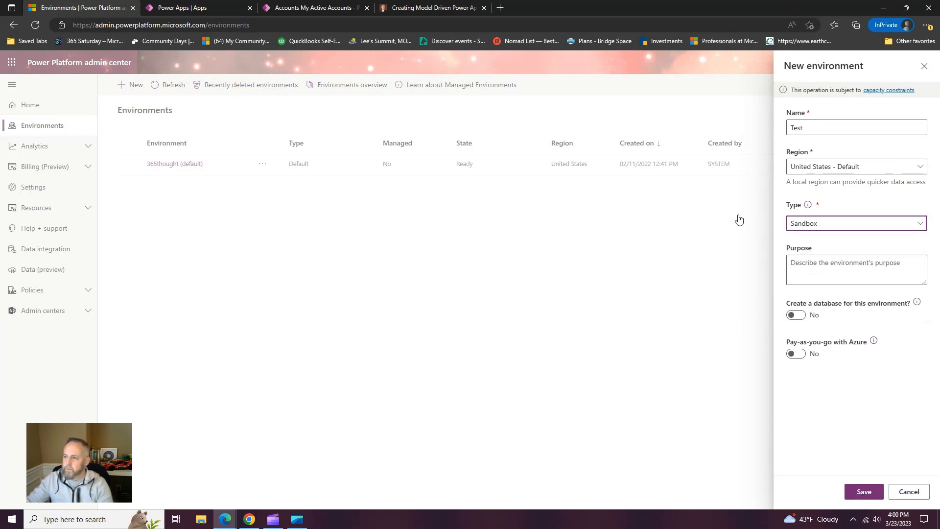
left_click(797, 319)
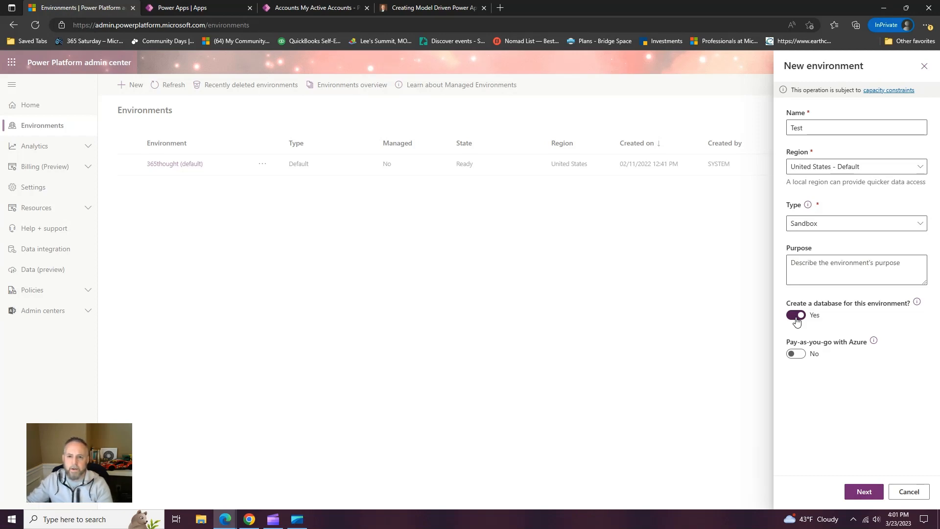
left_click(908, 492)
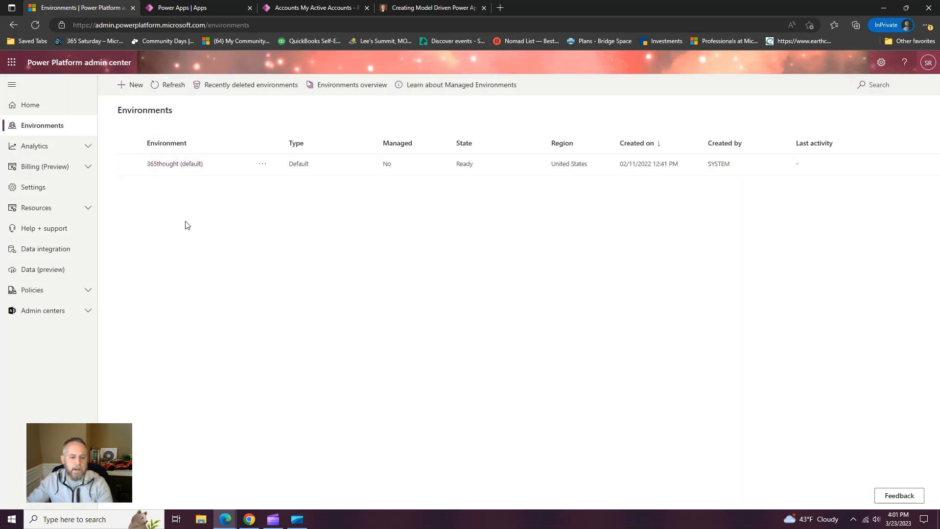
Switch to Power Apps and open the 365 Thoughts model-driven app for editing.
left_click(174, 11)
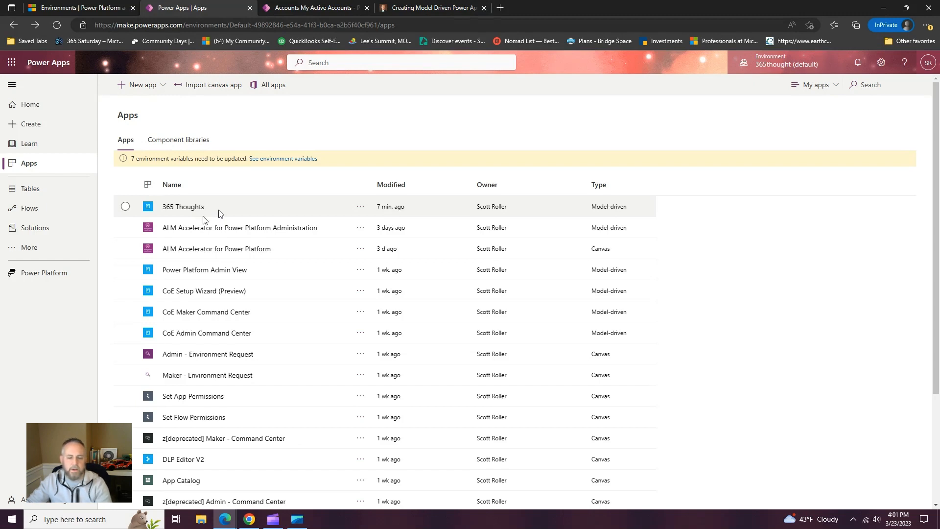
left_click(360, 206)
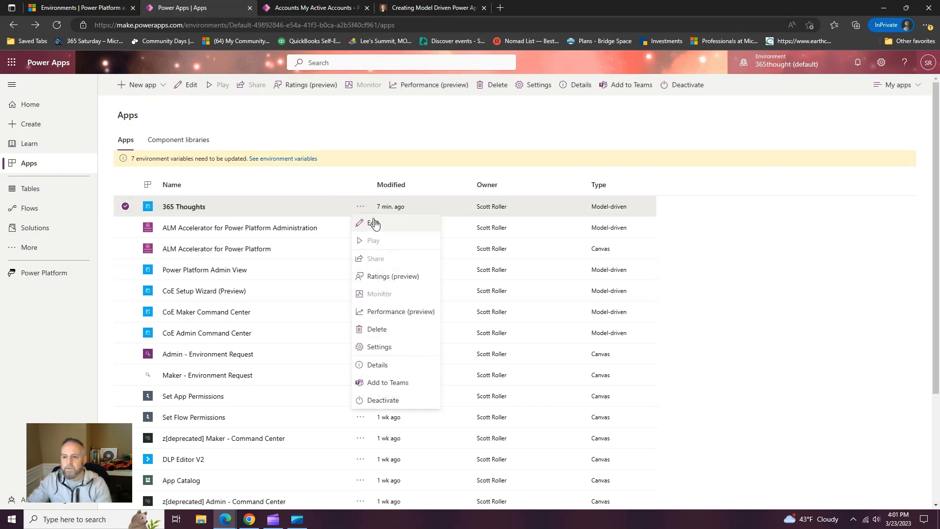
left_click(373, 223)
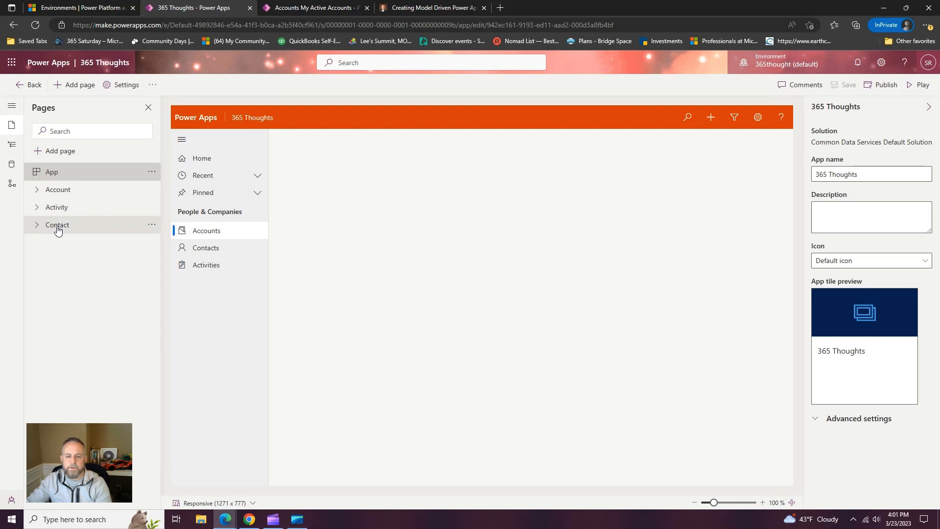
Start adding a Dataverse table page to the app, review the existing and new table options, and cancel.
left_click(64, 152)
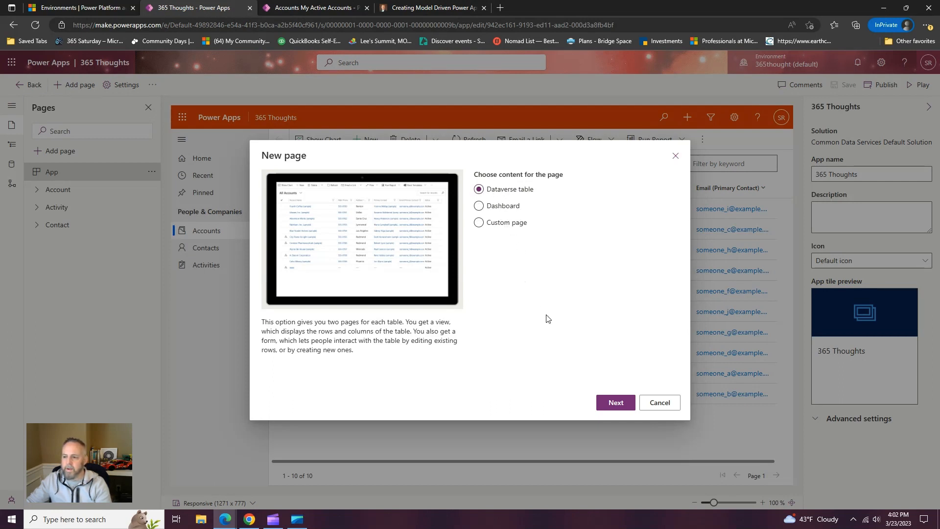
left_click(616, 403)
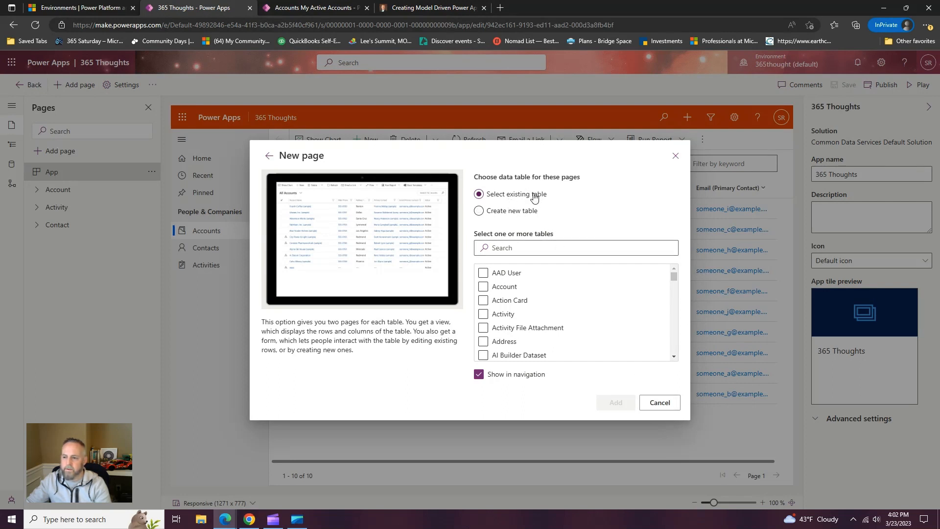
left_click(674, 403)
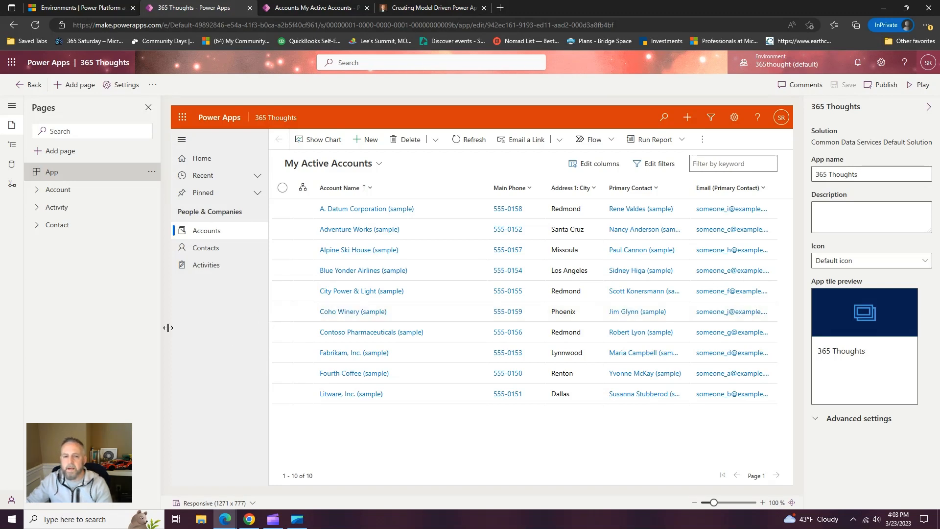
Examine the app's navigation structure, including the entries in the People & Companies group.
left_click(12, 106)
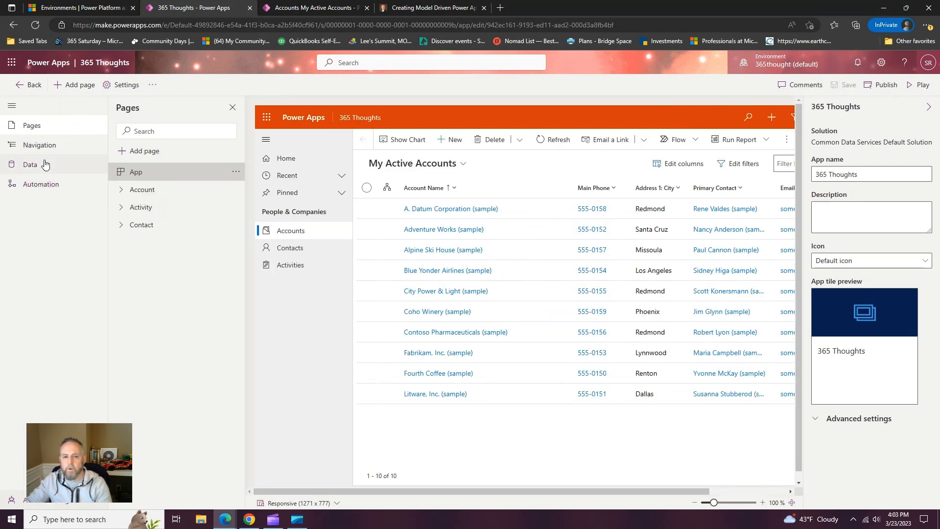
left_click(29, 145)
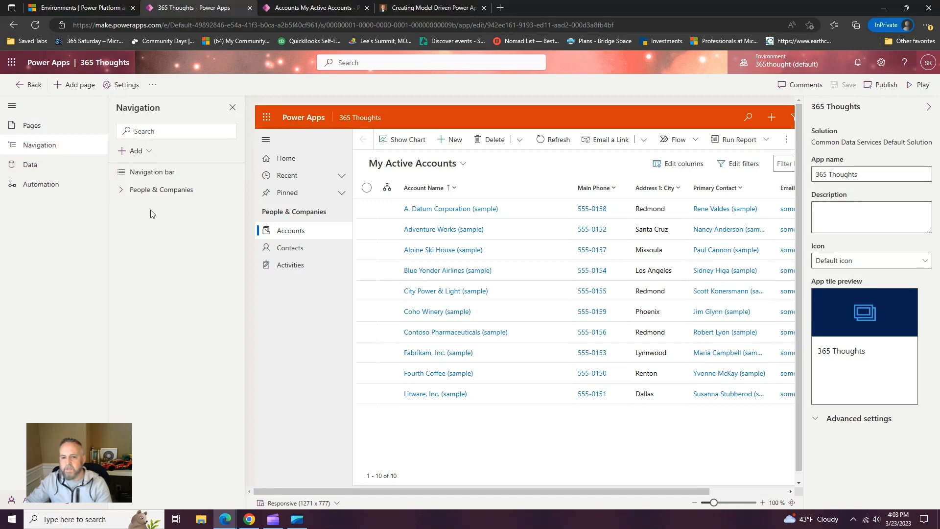
left_click(122, 190)
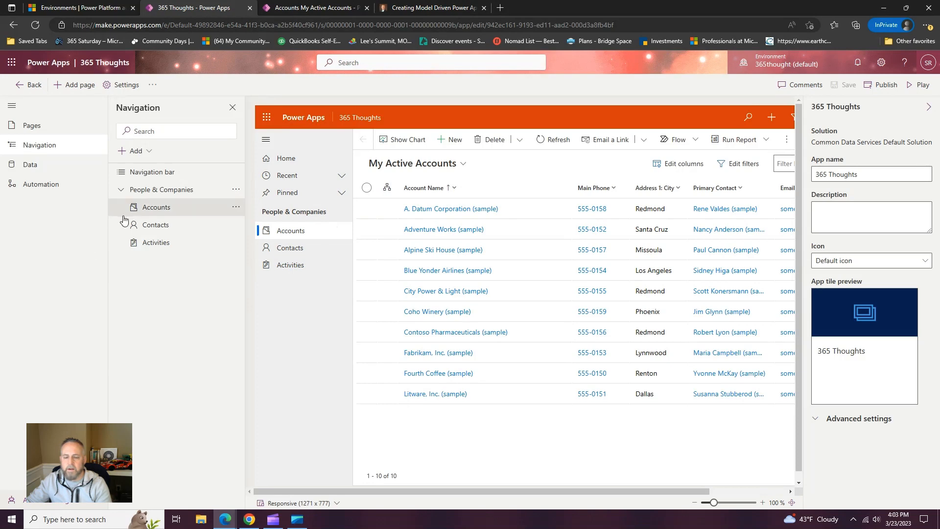
Examine the data tables in the app and in the environment, along with the available business process flows.
left_click(34, 168)
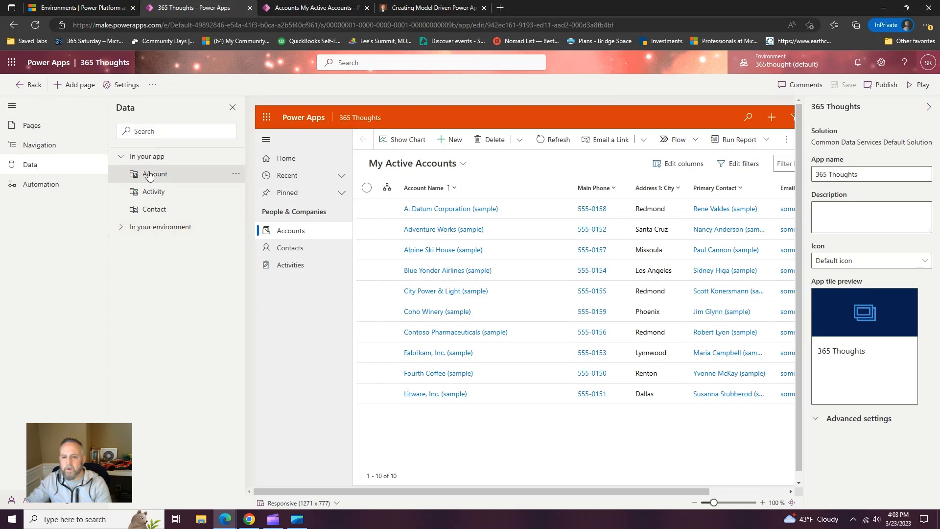
left_click(118, 227)
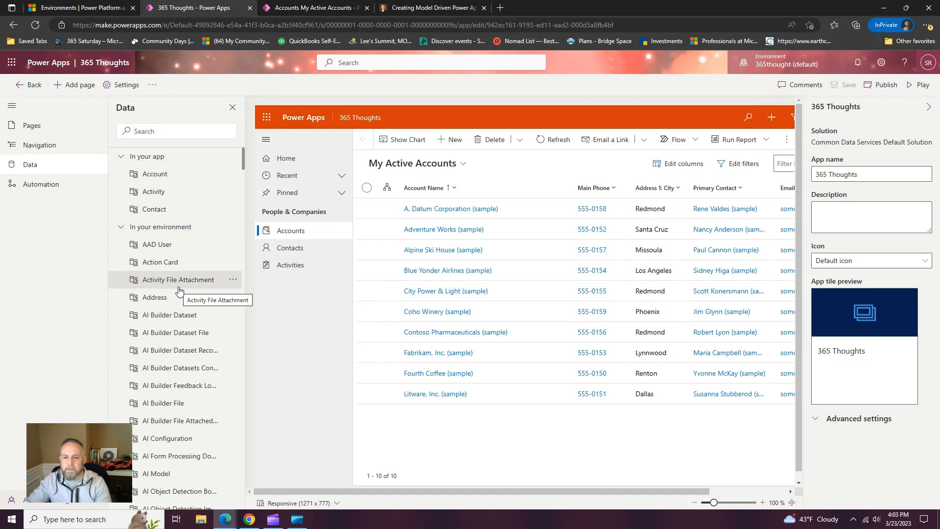
scroll(179, 290, "down", 5)
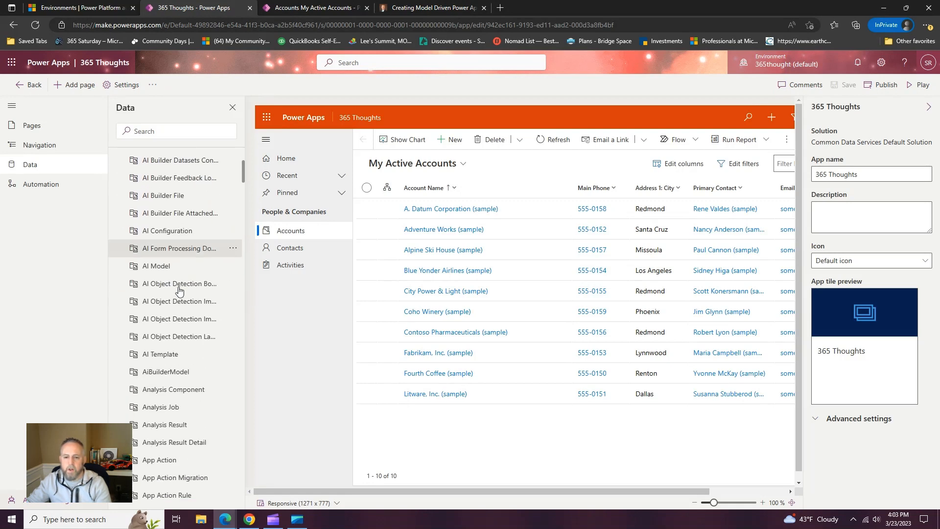
left_click_drag(243, 167, 228, 128)
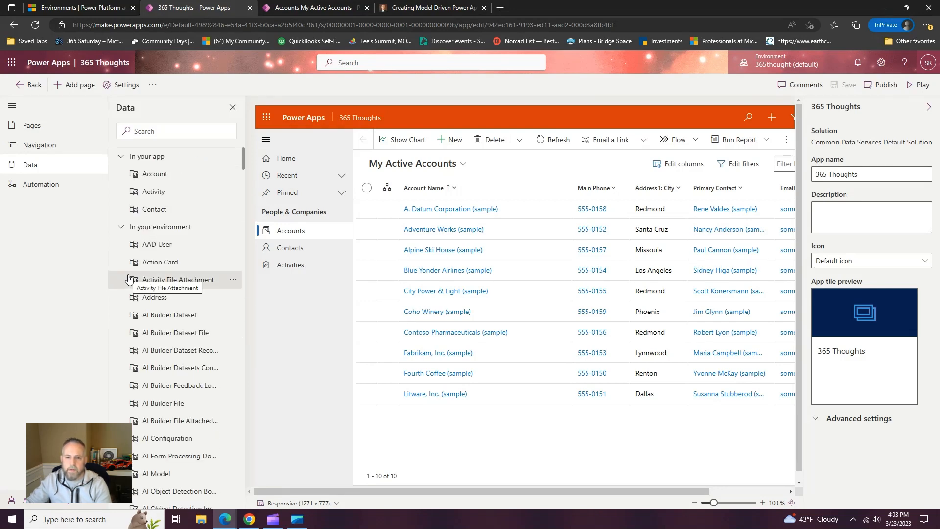
left_click(122, 230)
left_click(21, 186)
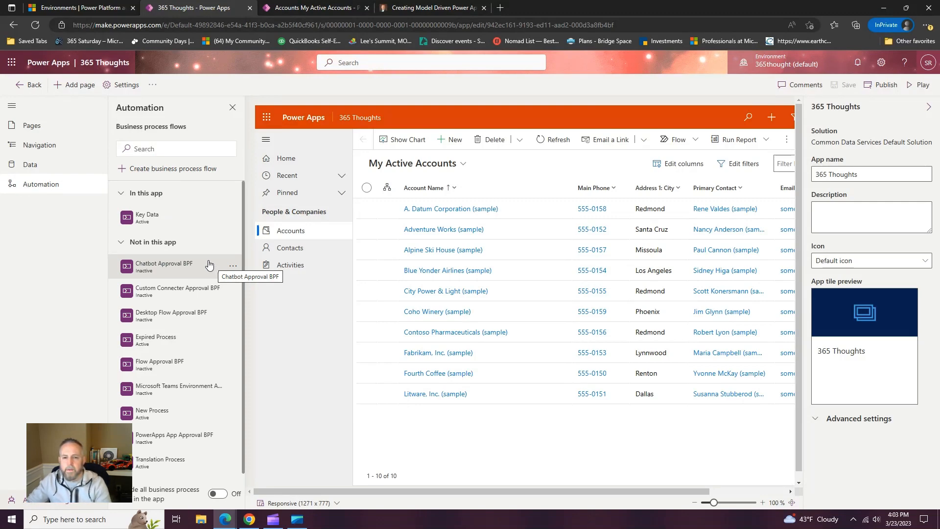
left_click(13, 106)
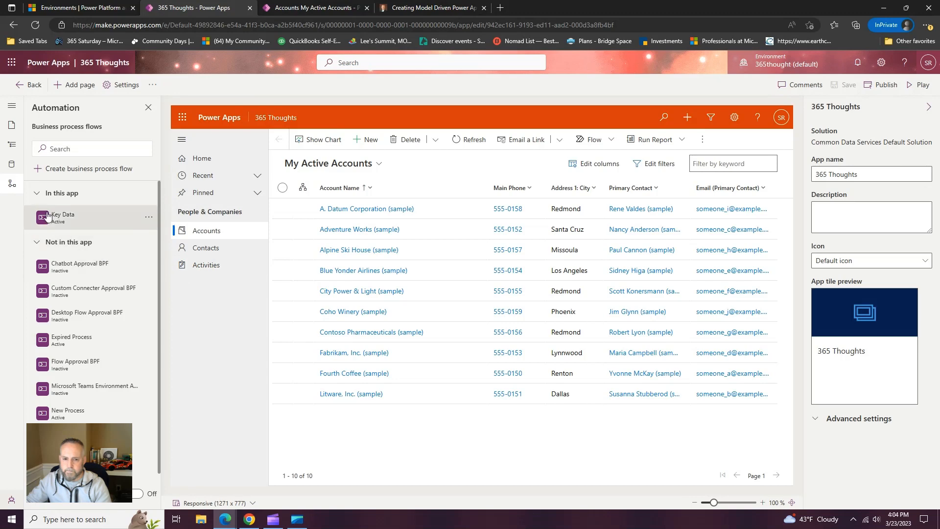
Examine the Account table's views, inspect the My Active Accounts view in the view editor, and return to the app designer.
left_click(11, 126)
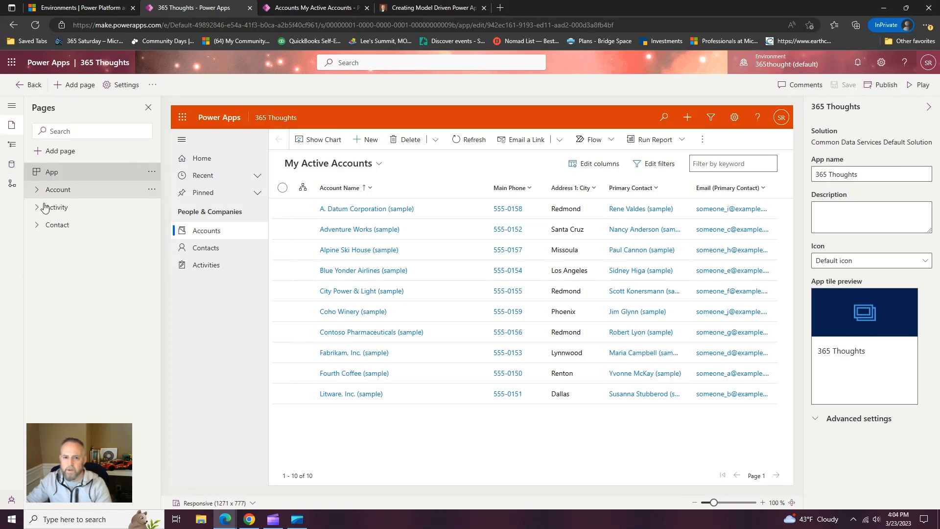
left_click(36, 189)
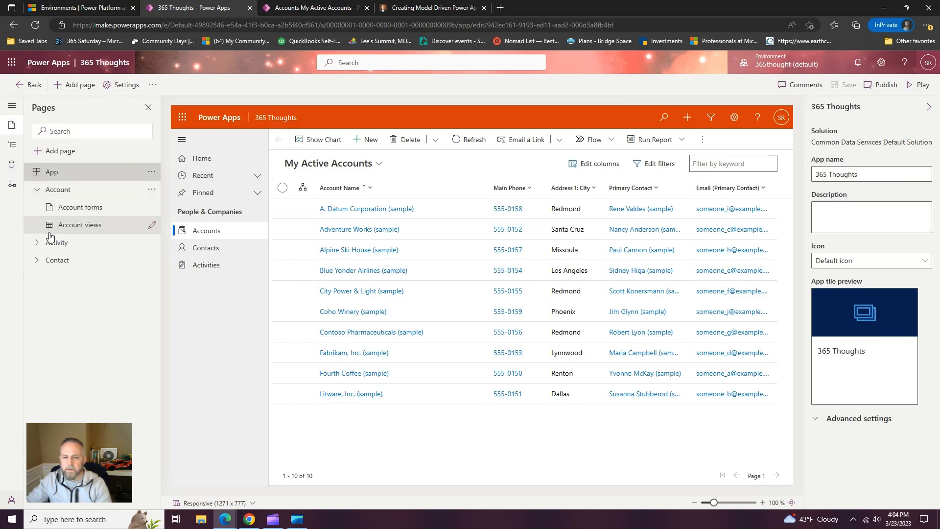
left_click(84, 227)
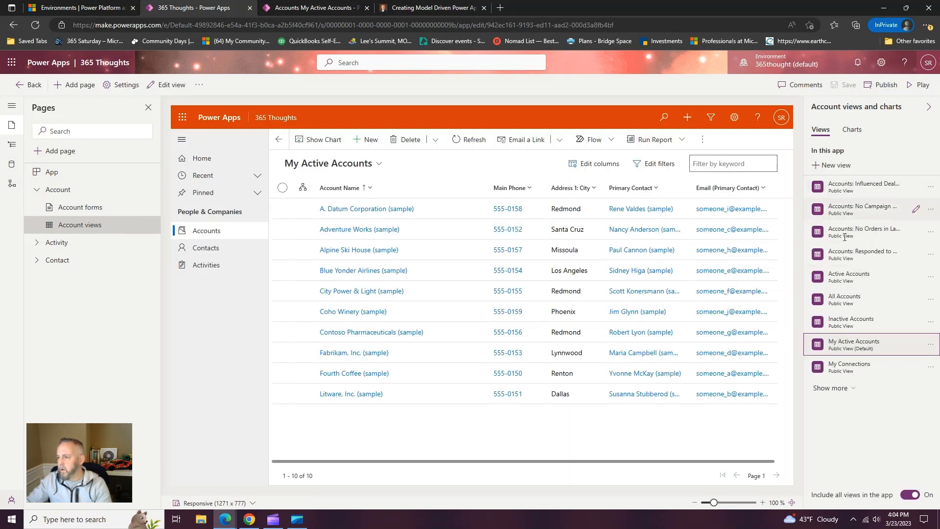
left_click(168, 86)
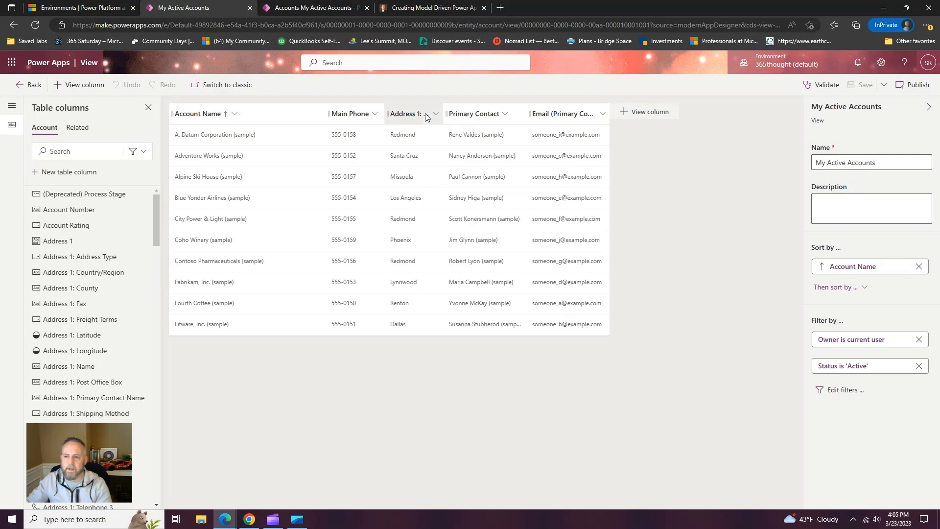
mouse_move(426, 117)
left_mouse_down()
mouse_move(319, 117)
mouse_move(422, 120)
left_mouse_up()
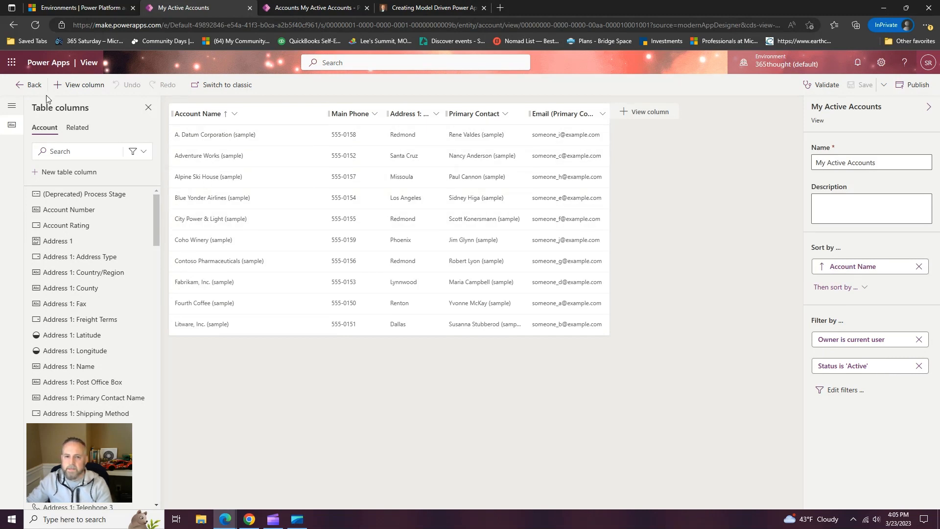
left_click(27, 85)
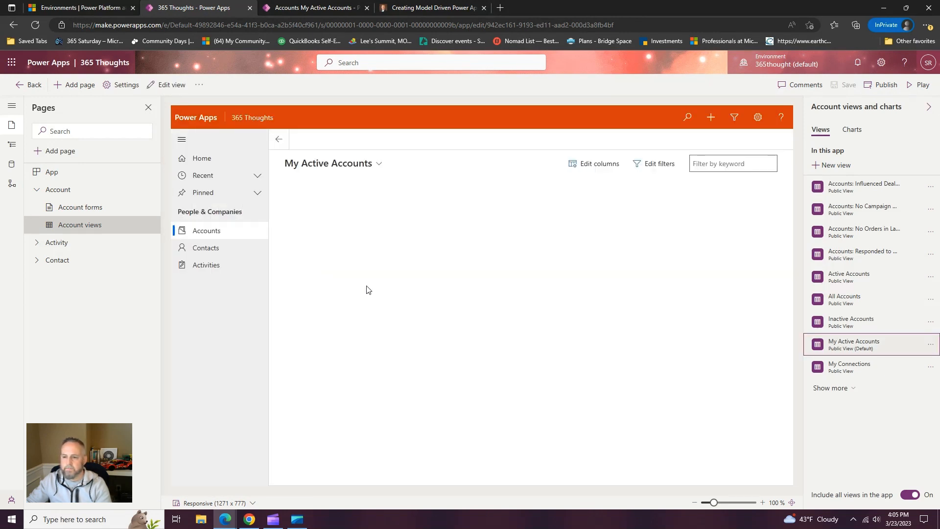
Review the Account main form with the A. Datum Corporation (sample) record and open that form for editing.
left_click(358, 211)
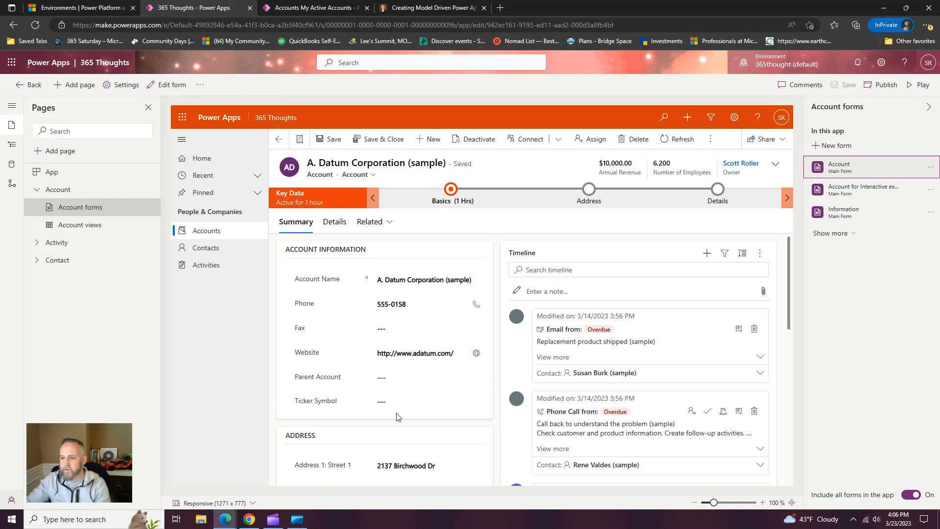
scroll(397, 418, "down", 5)
scroll(387, 384, "down", 5)
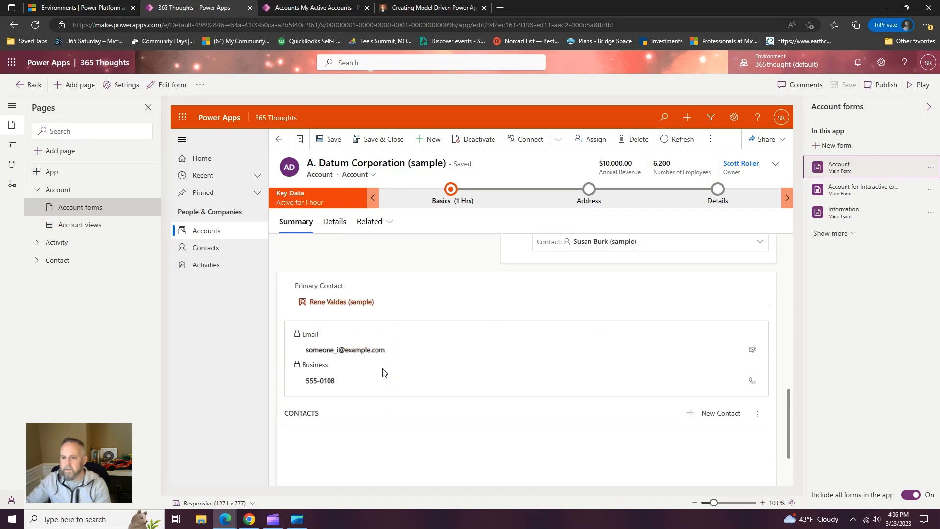
scroll(382, 372, "up", 3)
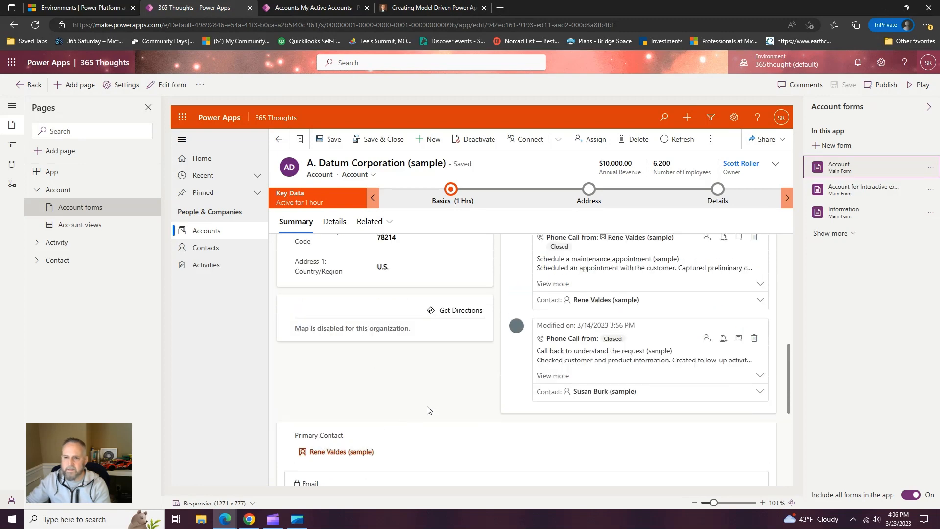
scroll(427, 409, "up", 8)
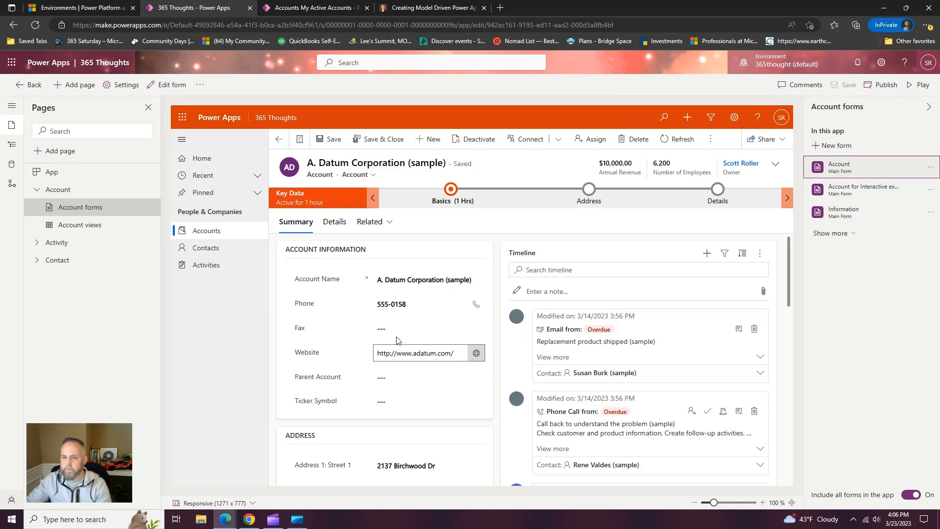
left_click(162, 91)
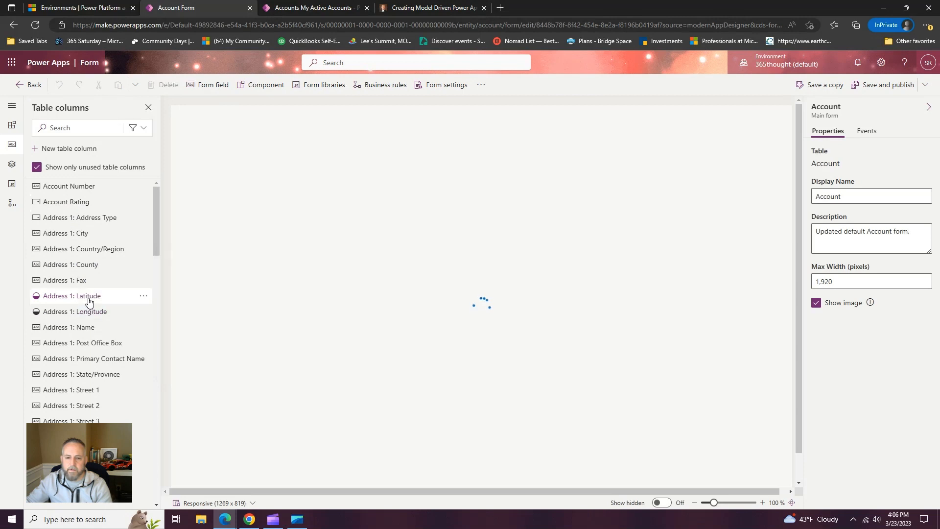
Add the Address 1: County column below Ticker Symbol in the Account Information section and start a new table column named Test.
left_click_drag(108, 264, 40, 259)
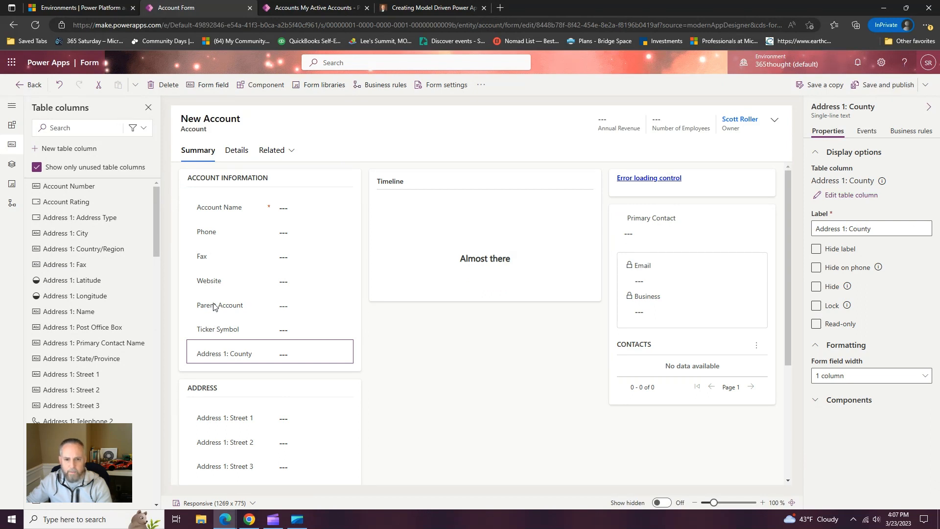
left_click(64, 150)
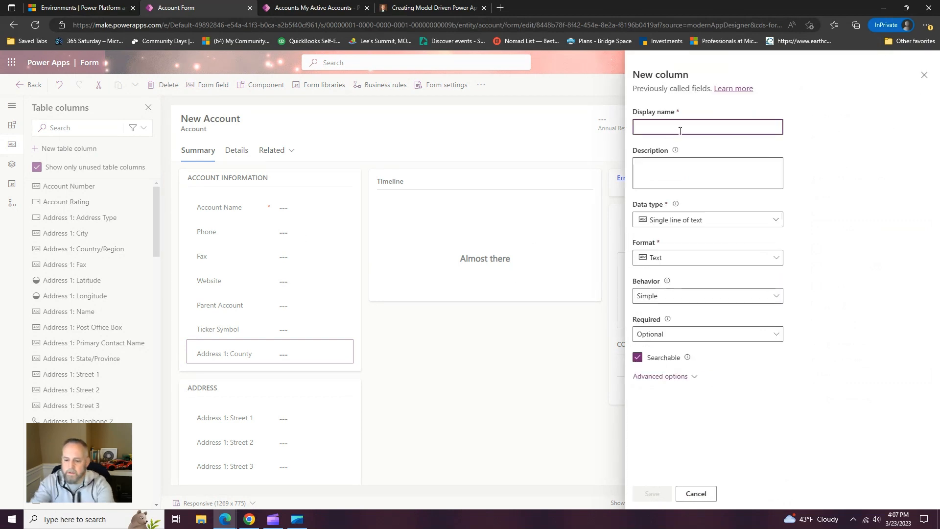
type("Tesdt")
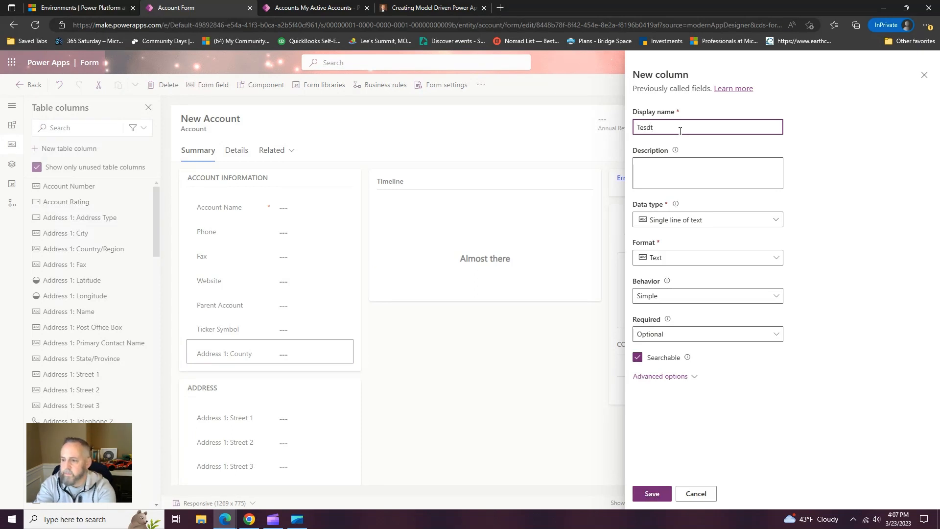
key("BackSpace")
key("BackSpace")
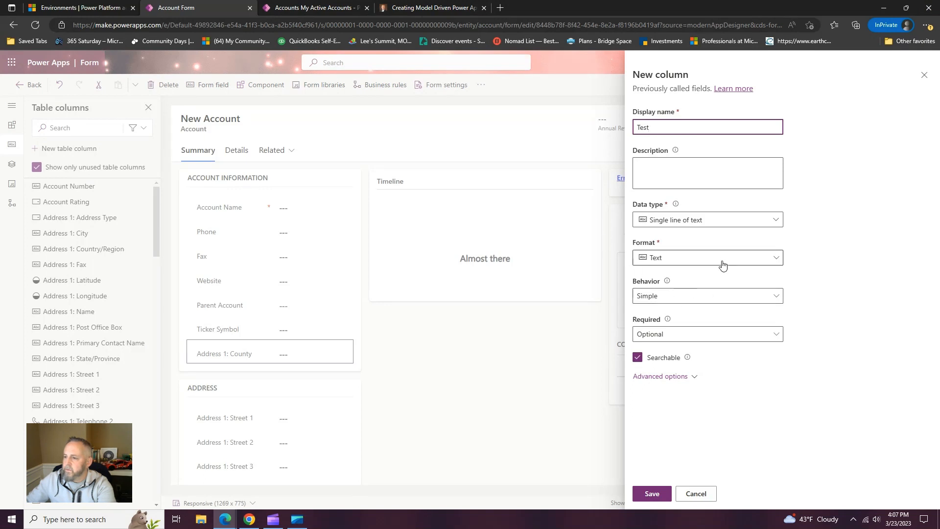
Examine the text, number, date and lookup data types offered for the new column and discard the column.
left_click(744, 221)
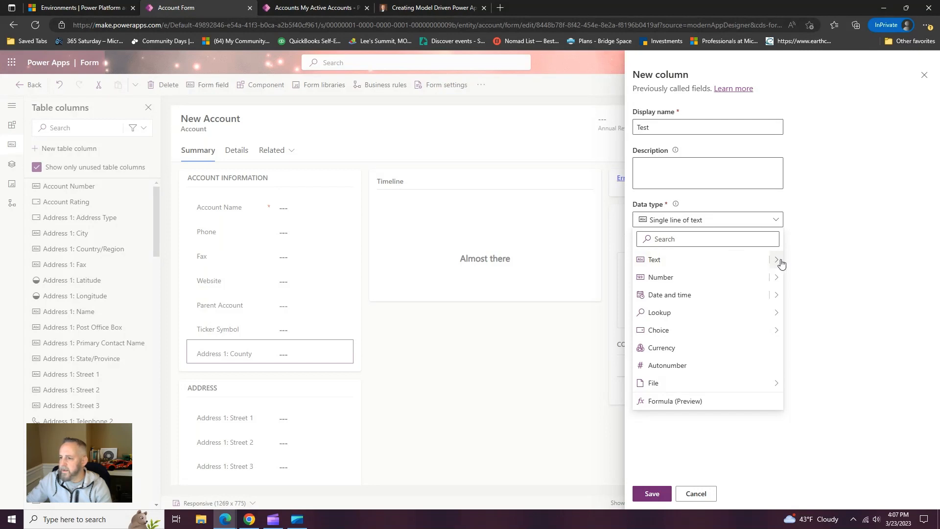
mouse_move(776, 264)
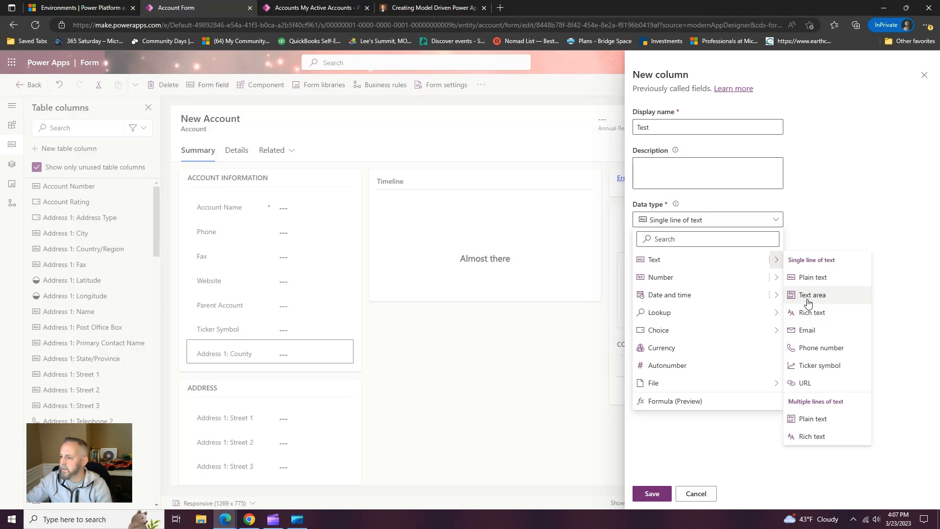
mouse_move(779, 282)
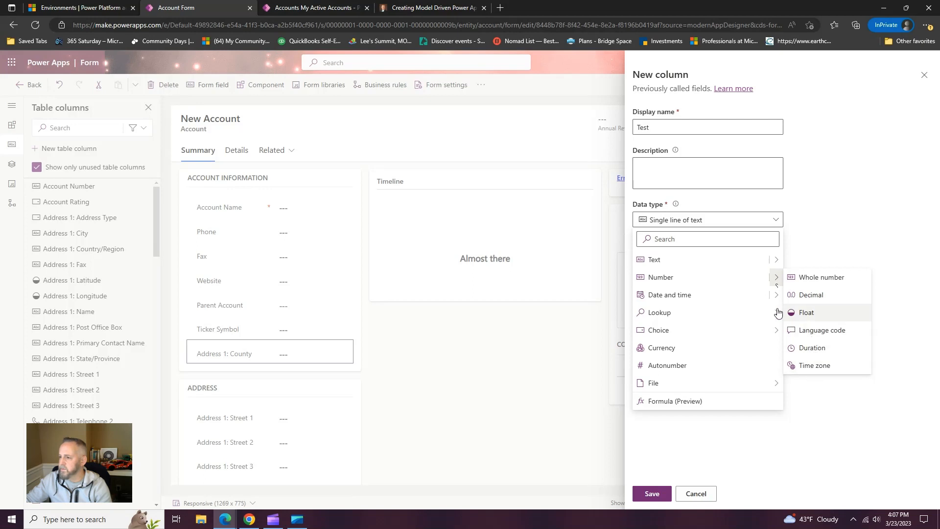
mouse_move(774, 299)
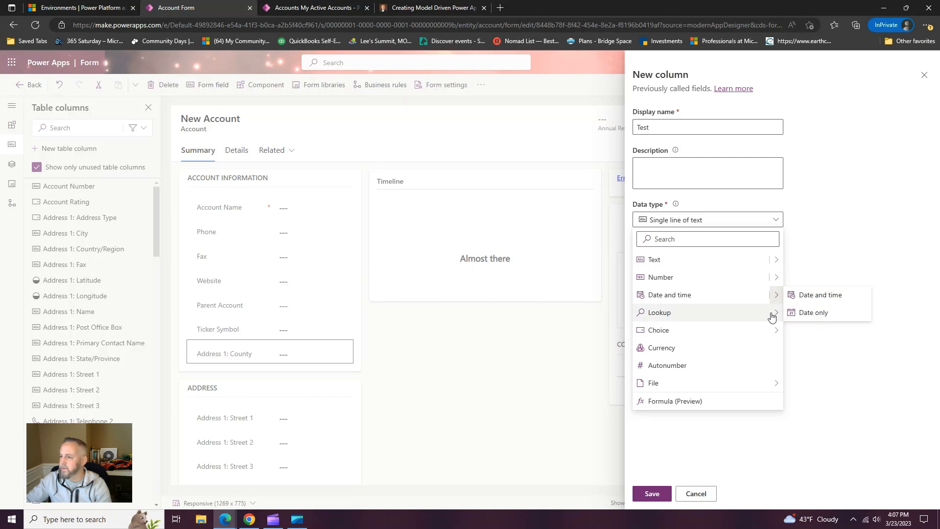
mouse_move(775, 317)
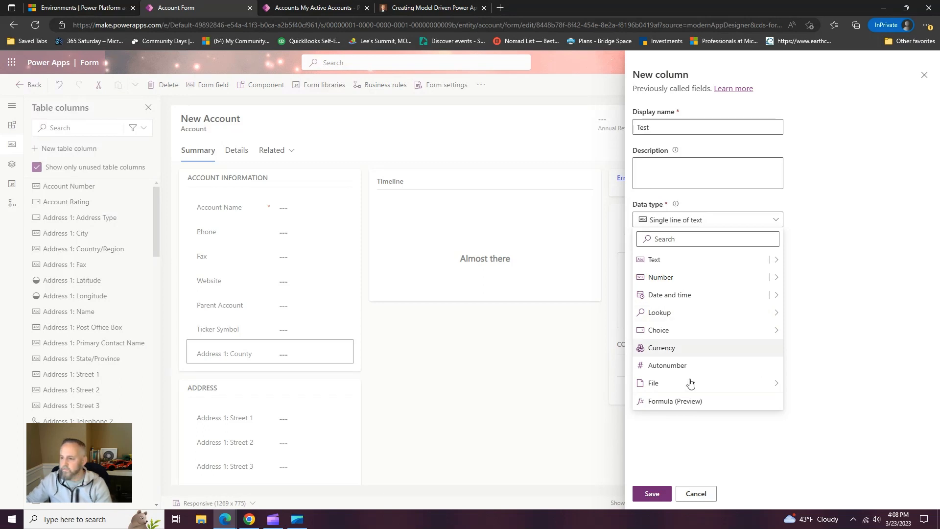
left_click(696, 493)
left_click(698, 494)
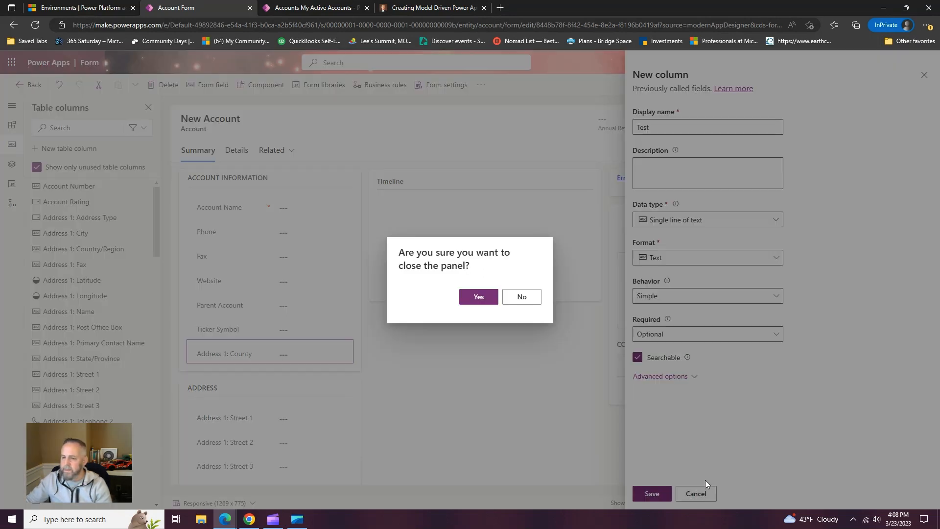
left_click(486, 301)
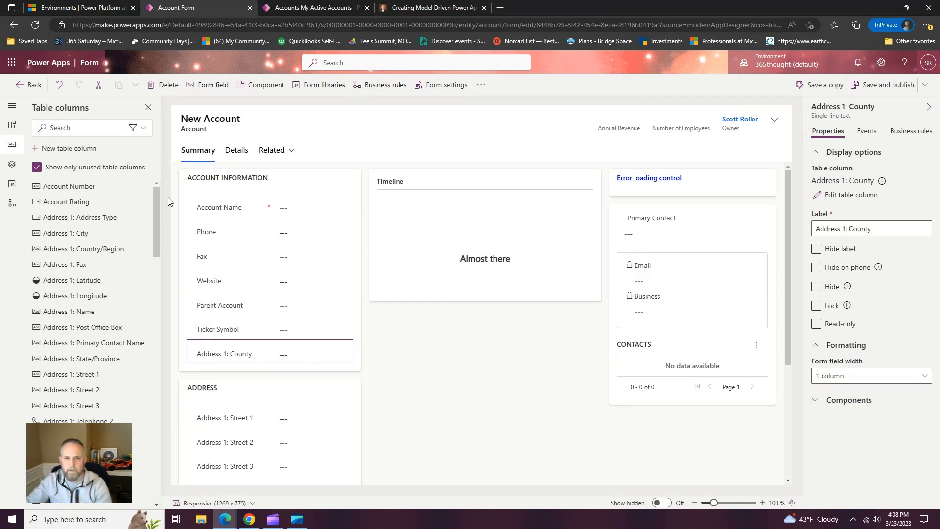
Leave the form editor without saving its changes and open the Key Data business process flow in the app designer.
left_click(30, 88)
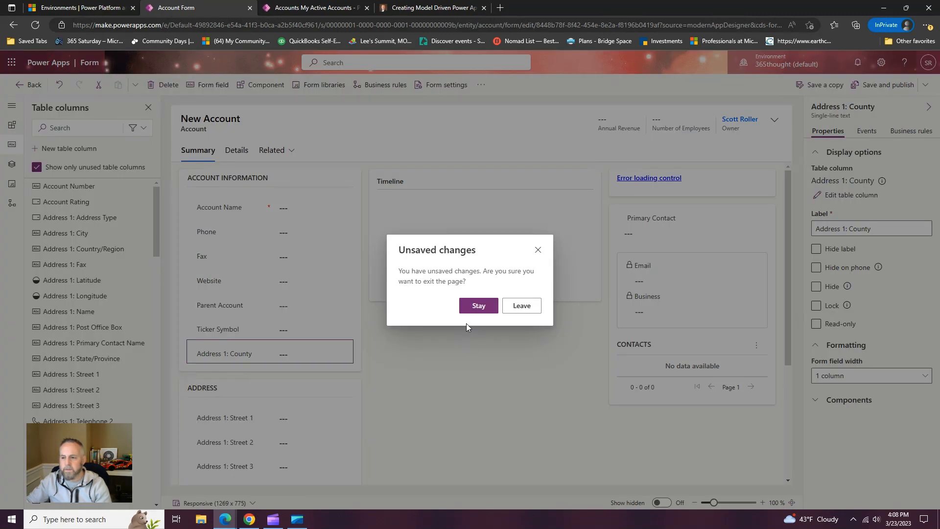
left_click(508, 314)
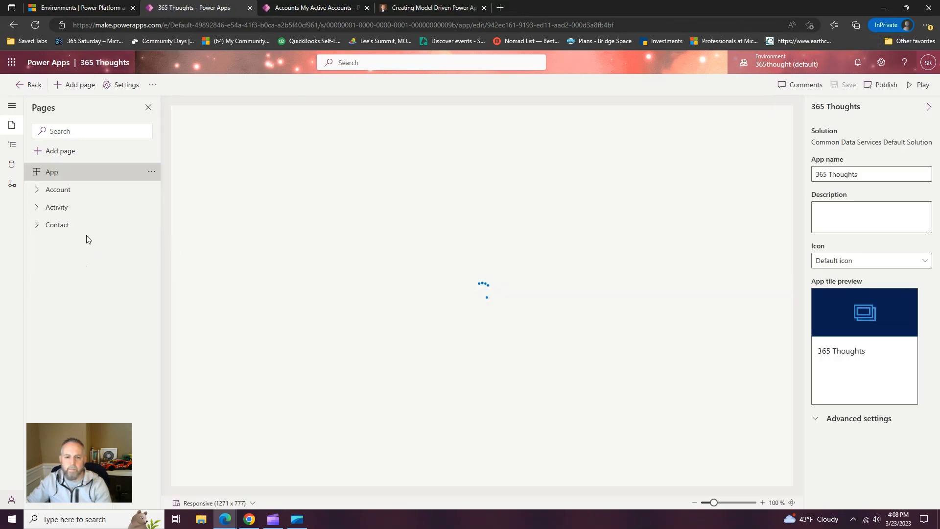
left_click(11, 184)
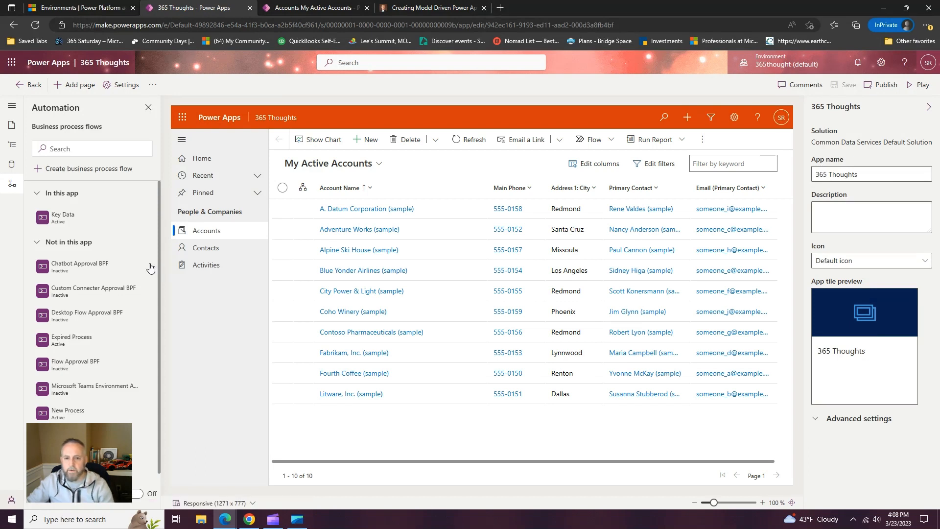
left_click(68, 221)
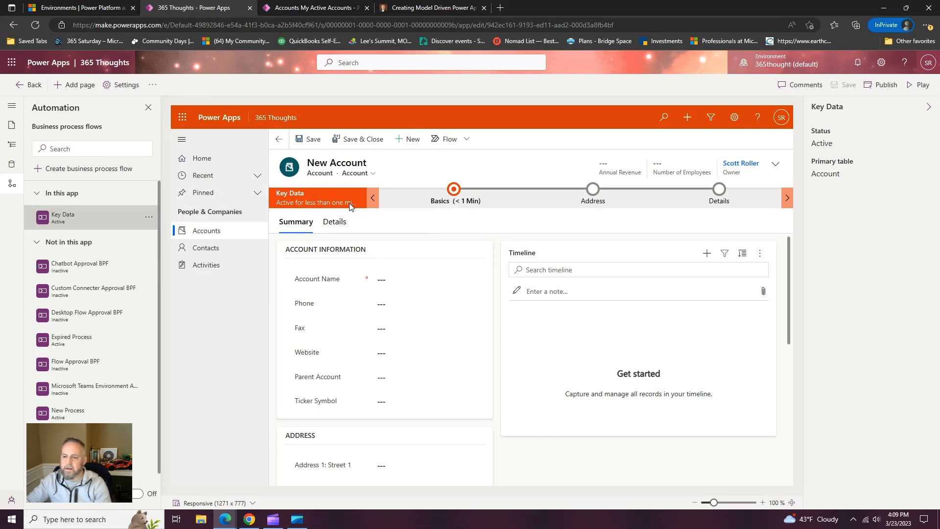
Examine the fields in the Basics and Address stages of the Key Data flow and compare them with the form's address section.
left_click(444, 202)
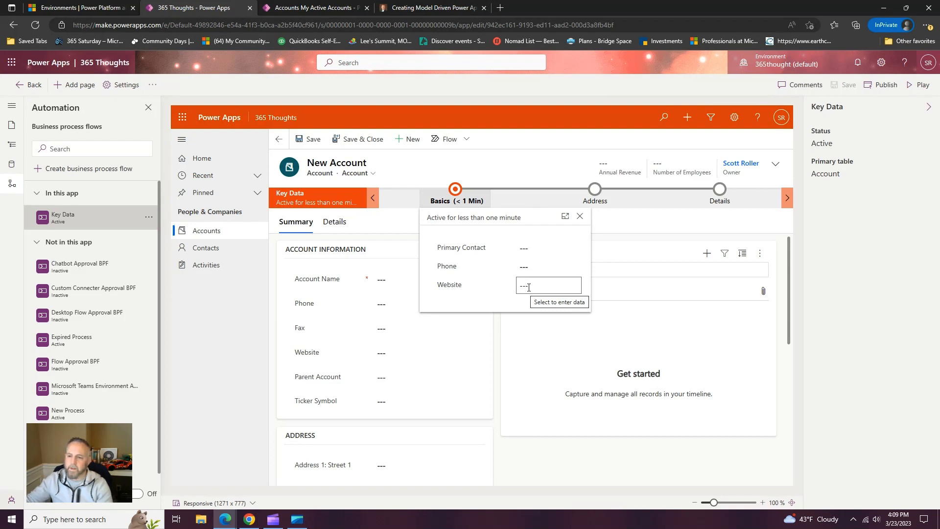
left_click(592, 202)
left_click(592, 202)
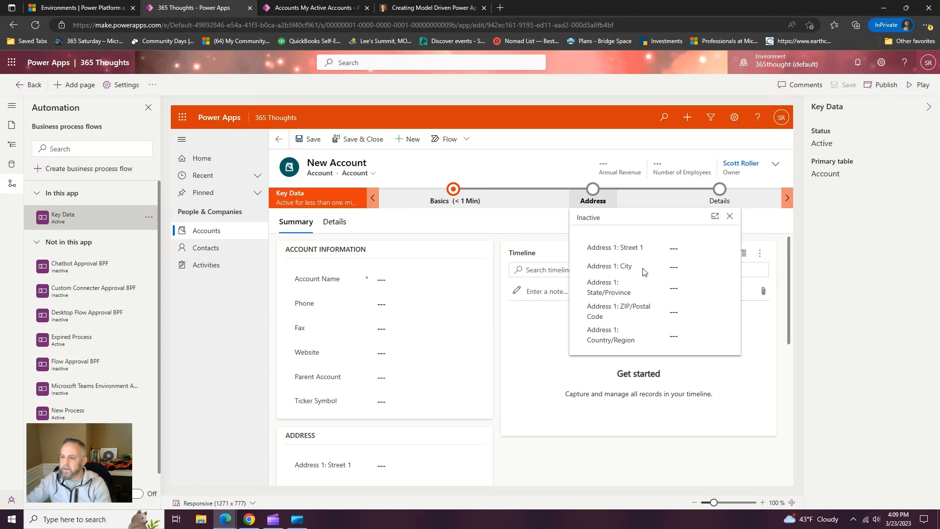
scroll(382, 352, "down", 4)
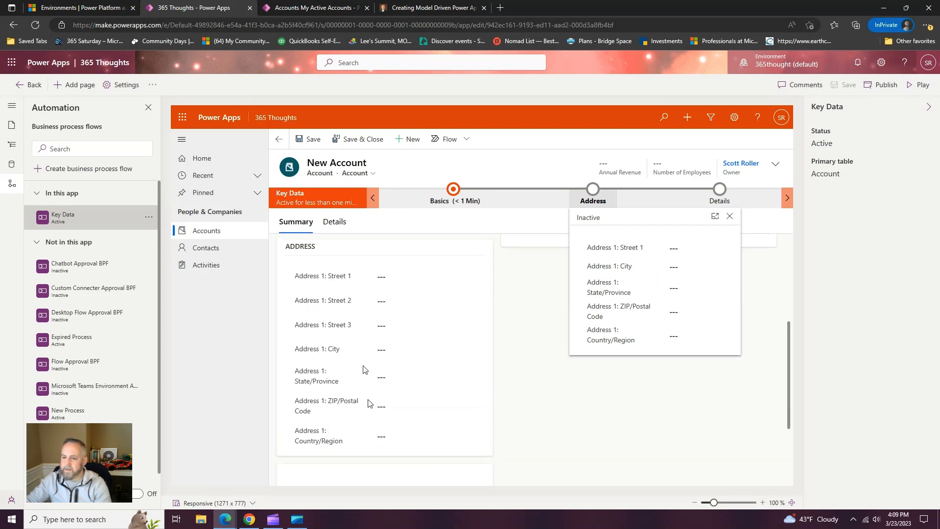
scroll(417, 375, "up", 4)
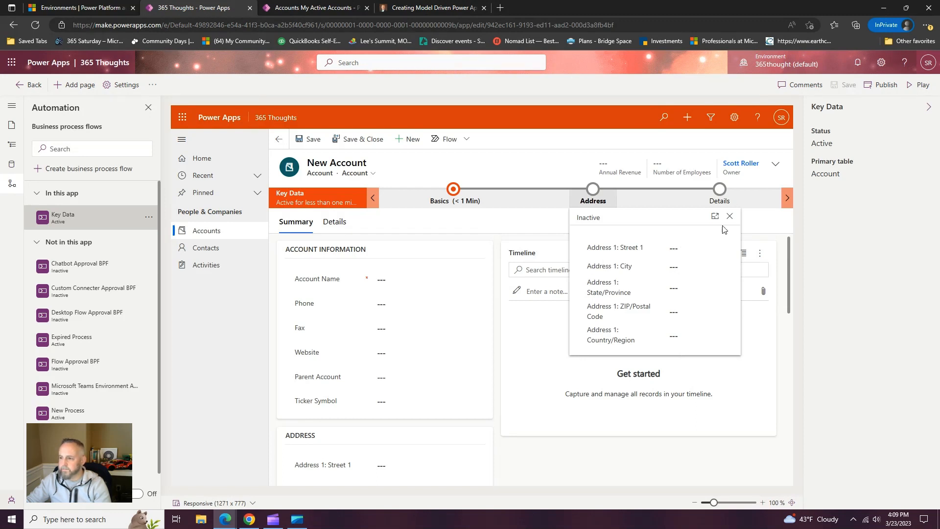
Examine the Details stage of the Key Data flow, including the Industry and Ownership choices, and close the stage.
left_click(726, 204)
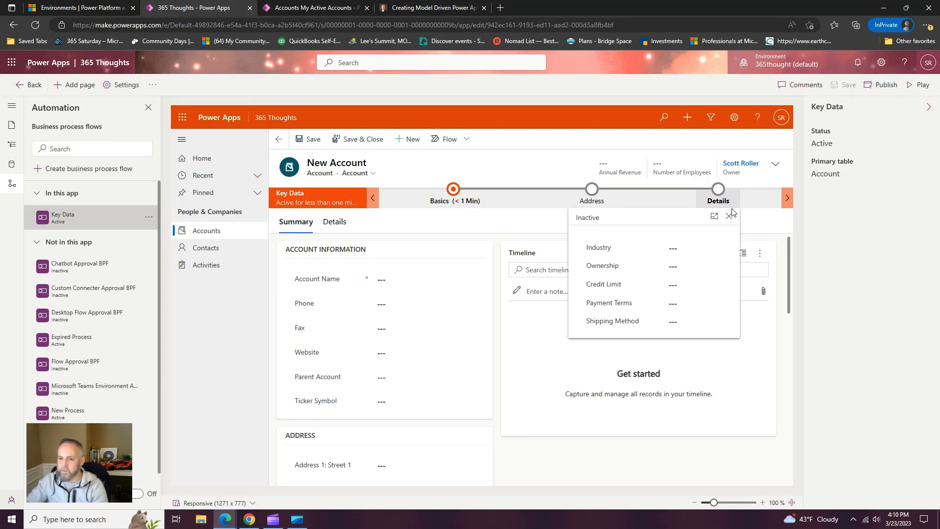
left_click(686, 249)
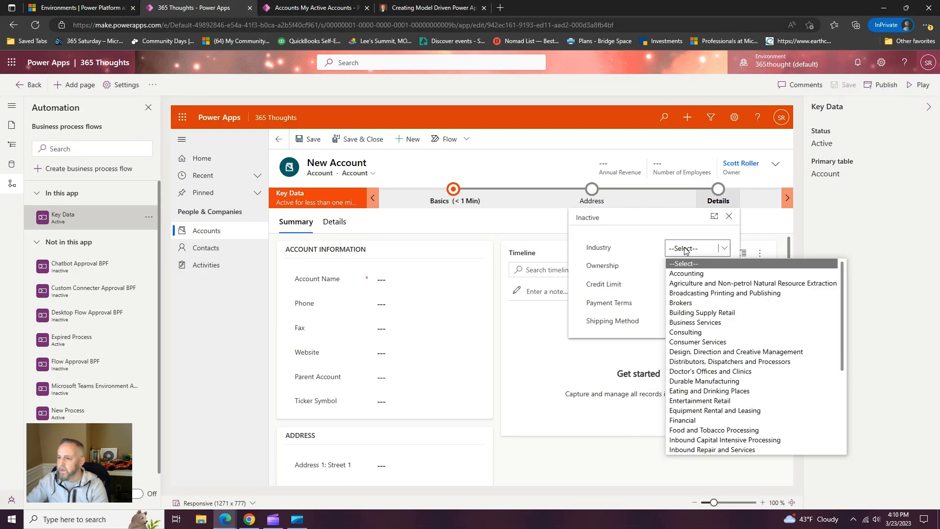
left_click(657, 271)
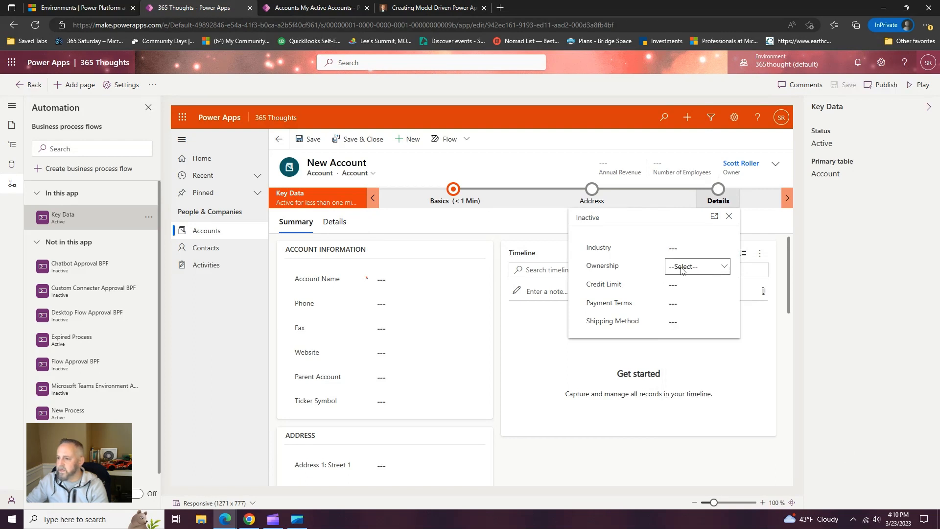
left_click(682, 268)
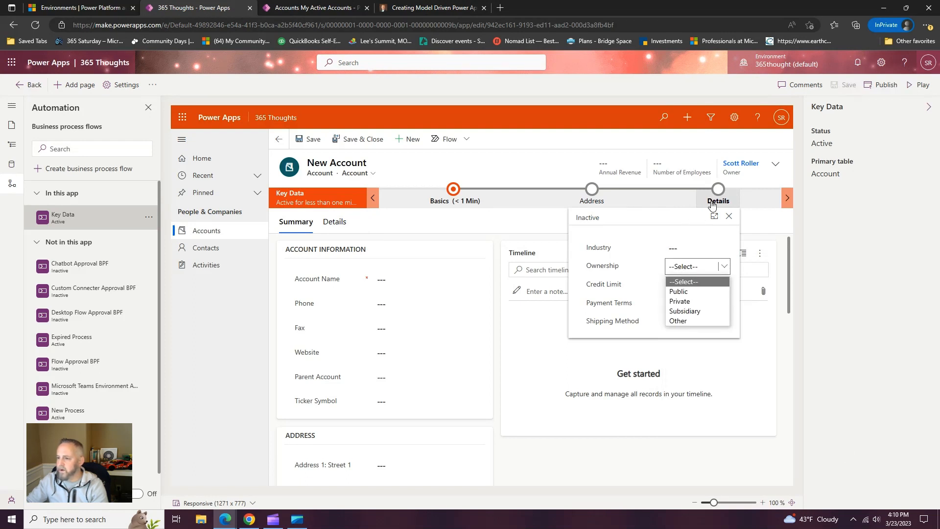
left_click(643, 238)
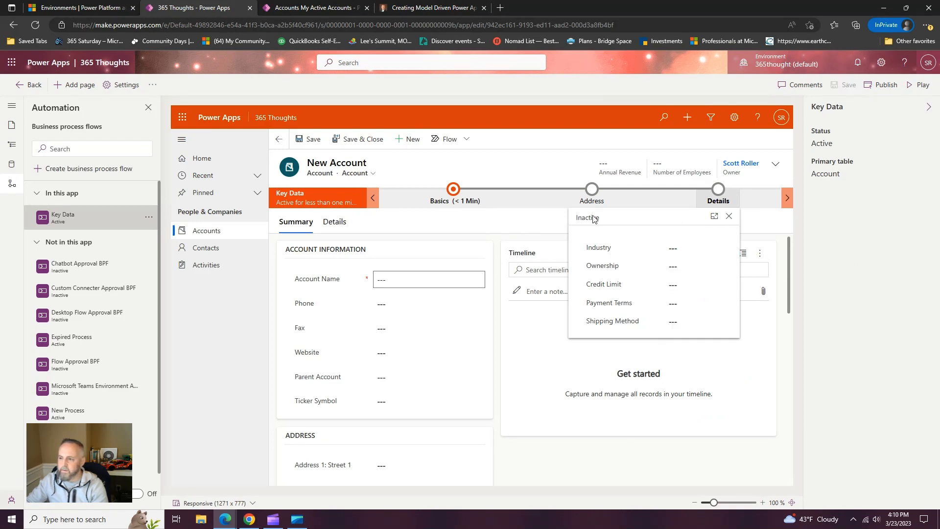
left_click(716, 201)
left_click(716, 200)
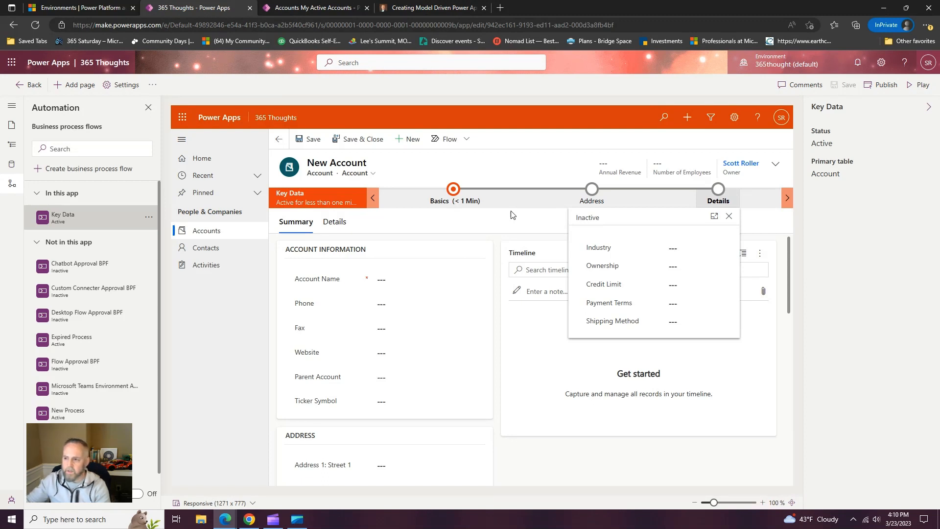
left_click(506, 162)
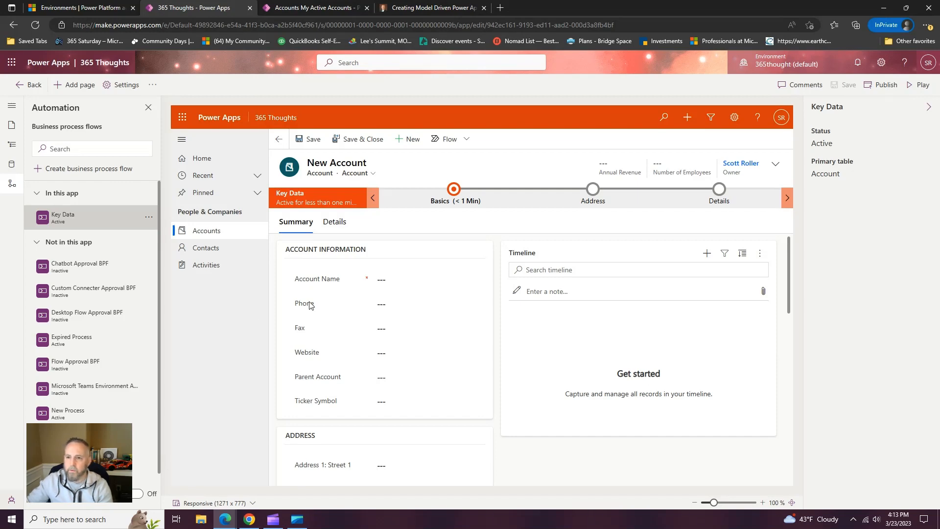
Switch to the running 365 Thoughts app and open the A. Datum Corporation (sample) account record.
left_click(322, 7)
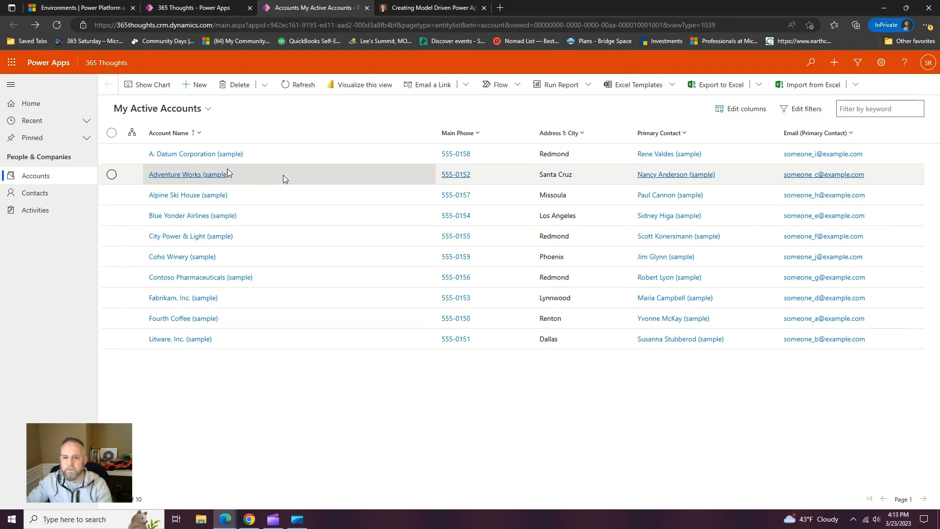
left_click(200, 155)
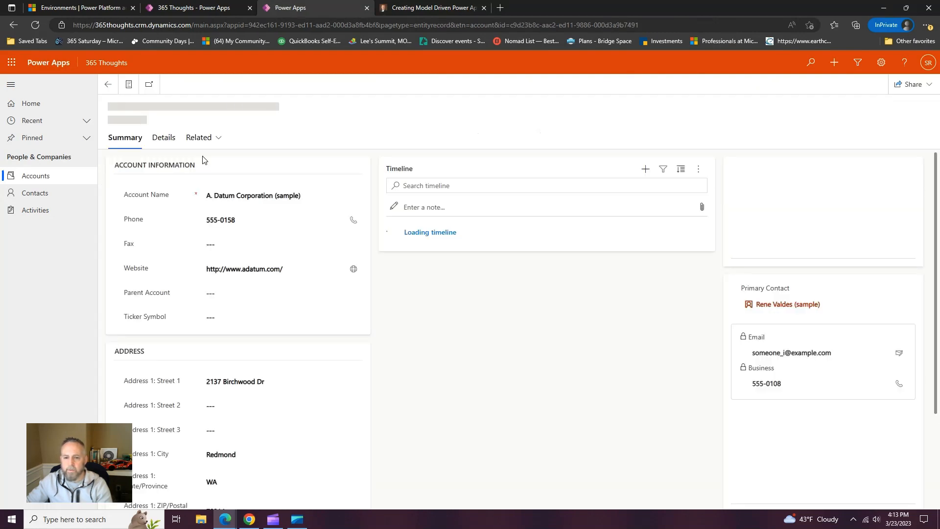